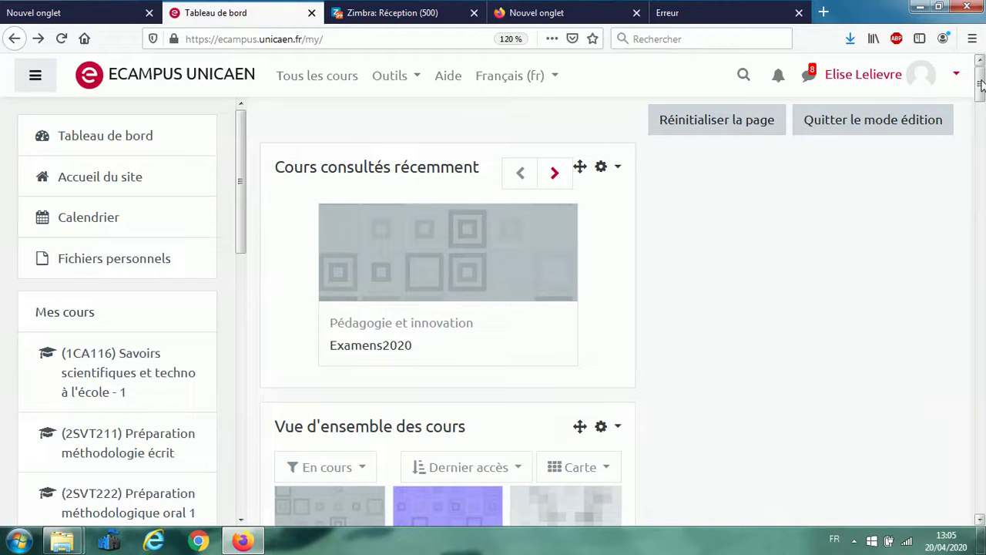
Open the Examens2020 course in edit mode and review the list of blocks that can be added to it.
left_click(373, 347)
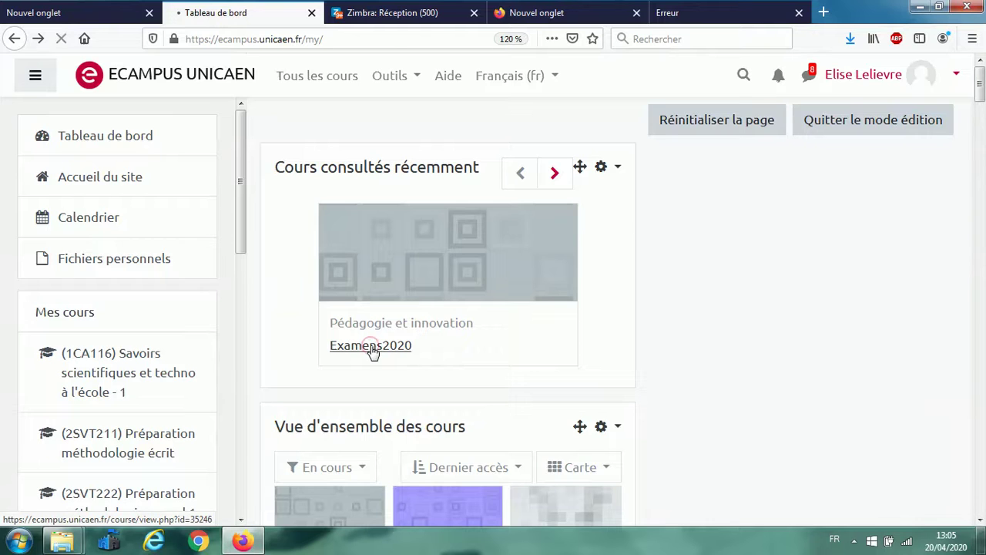
left_click(819, 188)
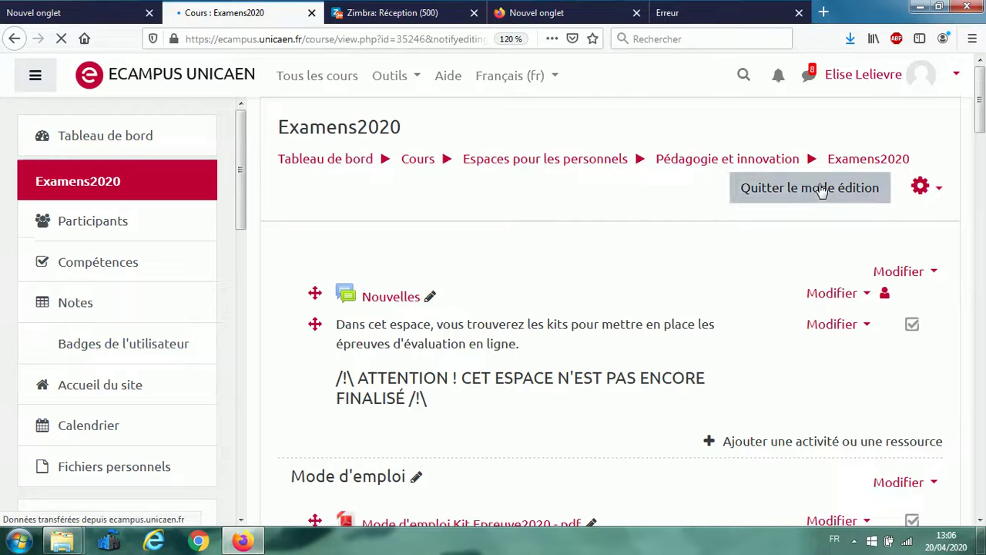
left_click_drag(975, 99, 982, 451)
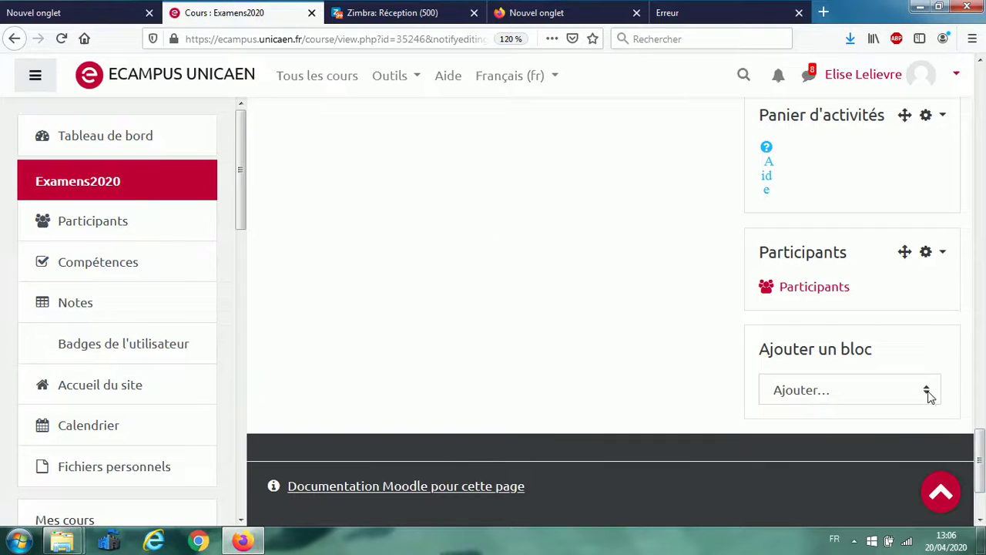
left_click(928, 392)
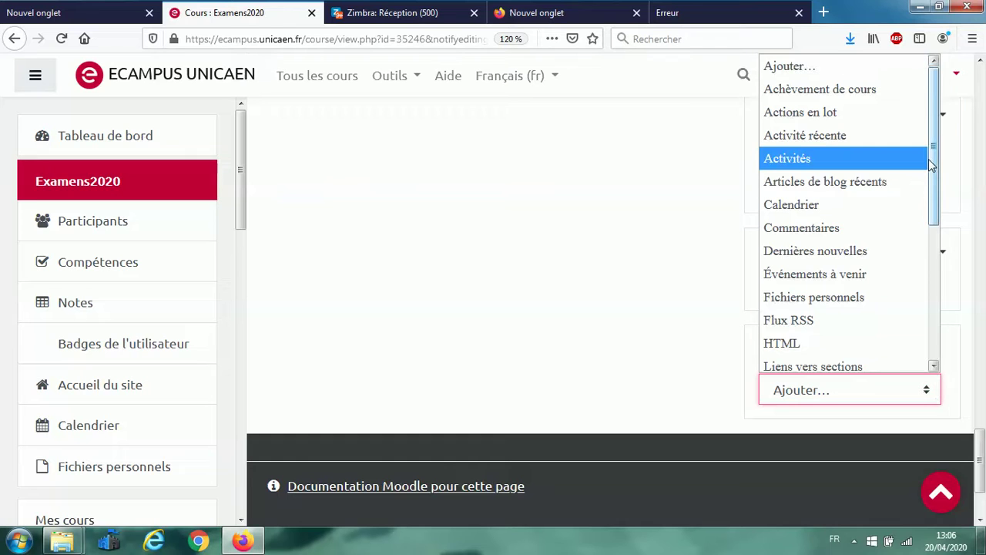
left_click_drag(931, 164, 935, 319)
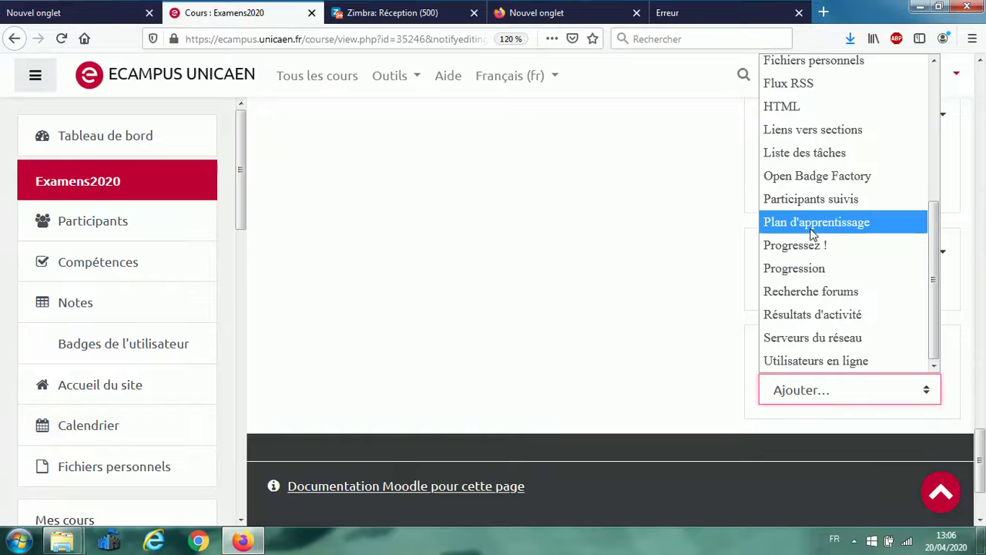
left_click(667, 375)
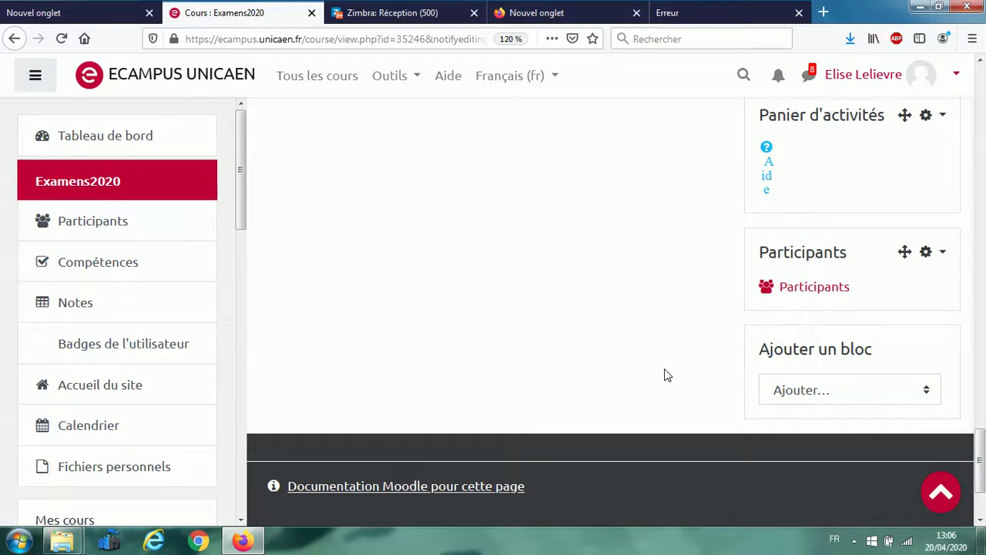
Copy the "Test Kit Épreuve de [Matière]- Test du [date] à [Horaire]" section, including user data, into the Panier d'activités.
scroll(909, 386, "up", 4)
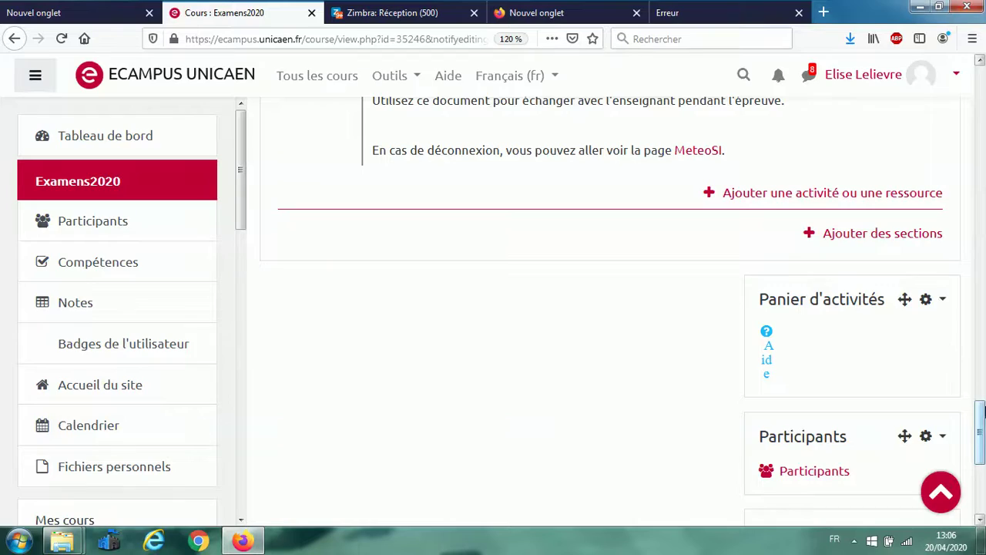
left_click_drag(981, 433, 981, 249)
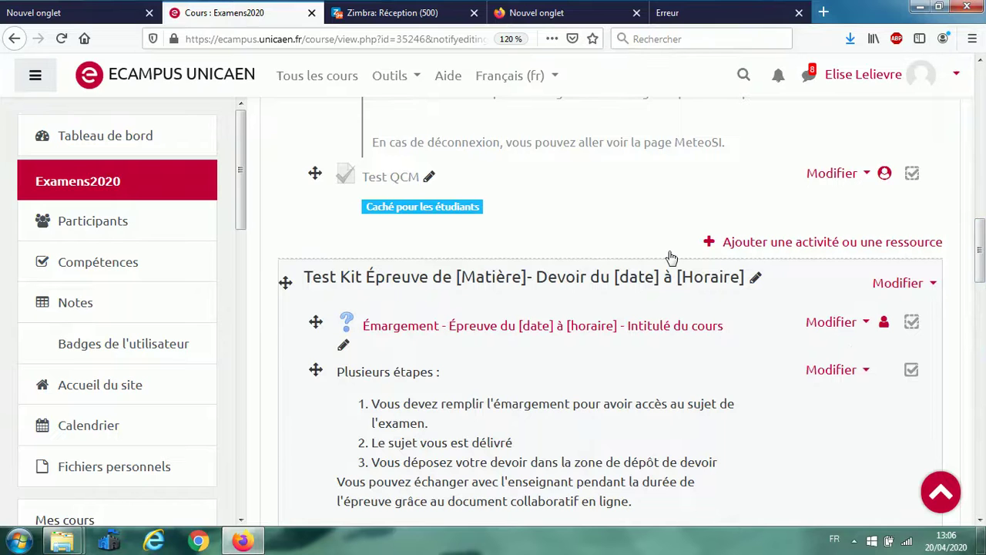
left_click_drag(981, 254, 980, 220)
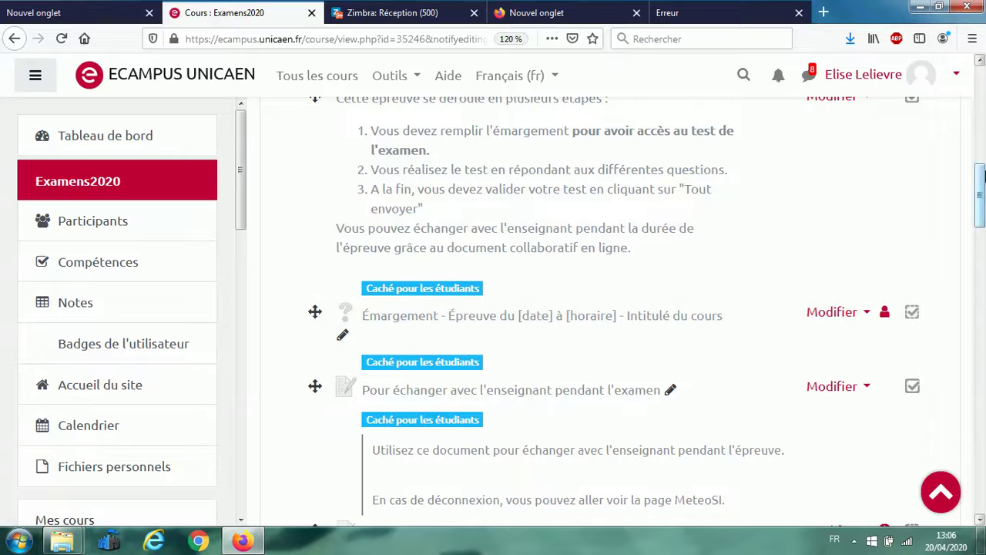
left_click_drag(980, 185, 980, 213)
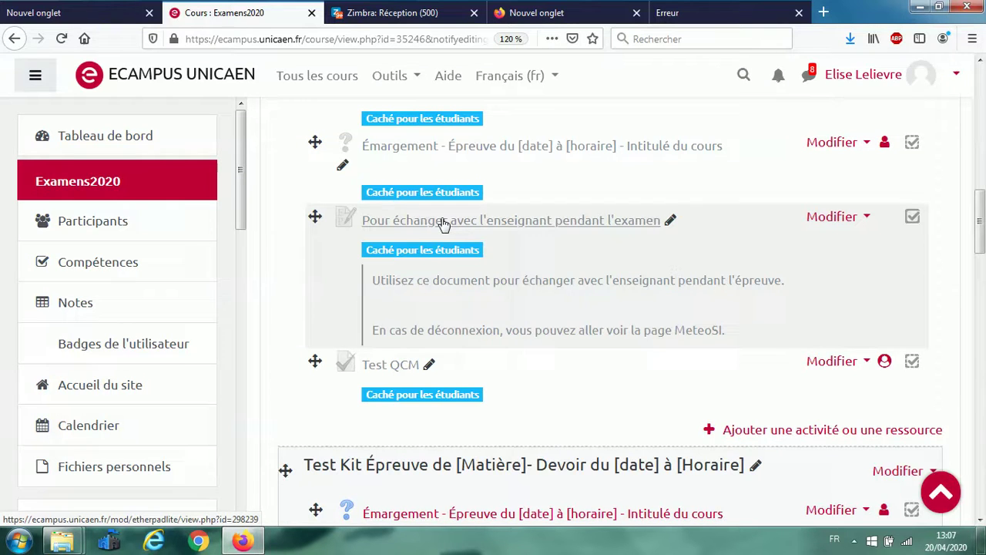
scroll(443, 223, "up", 3)
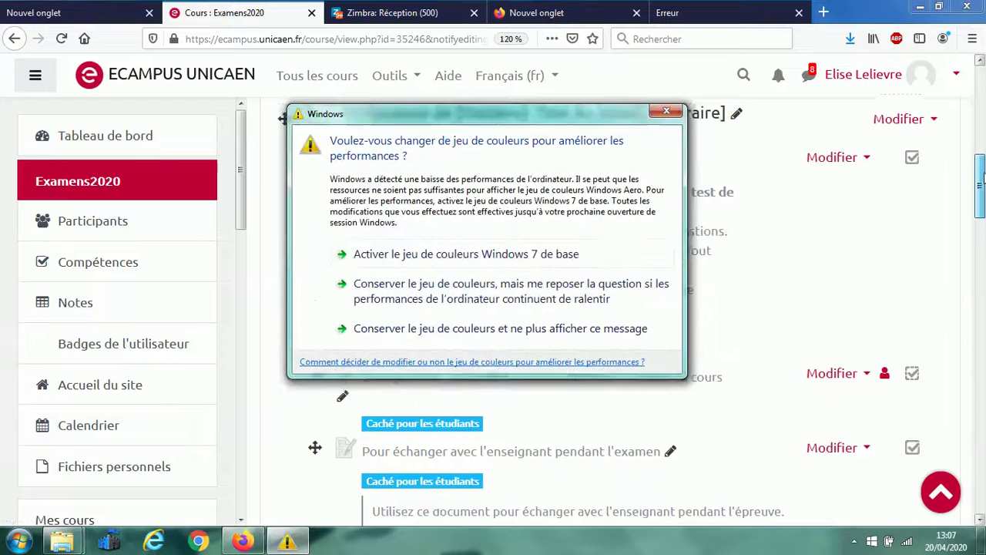
left_click(666, 110)
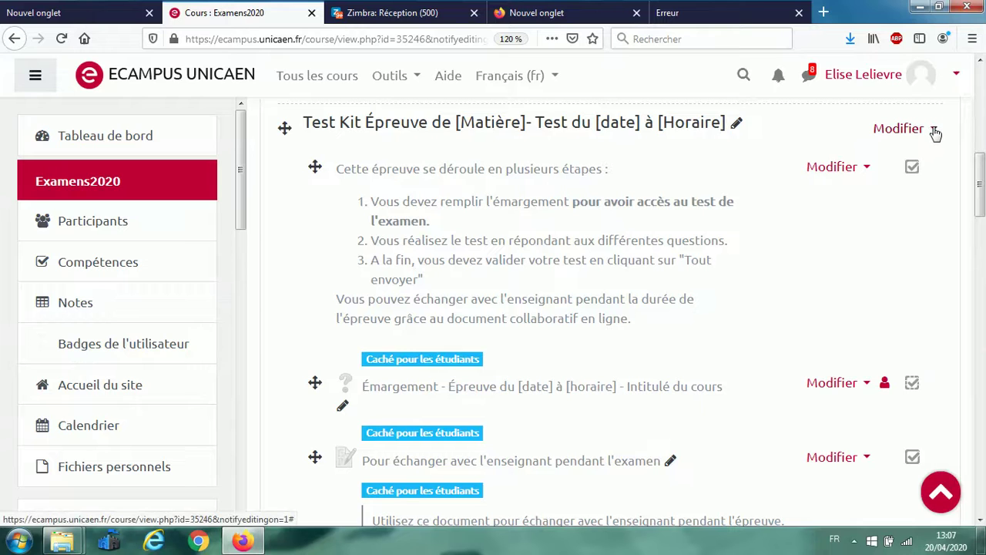
left_click(932, 129)
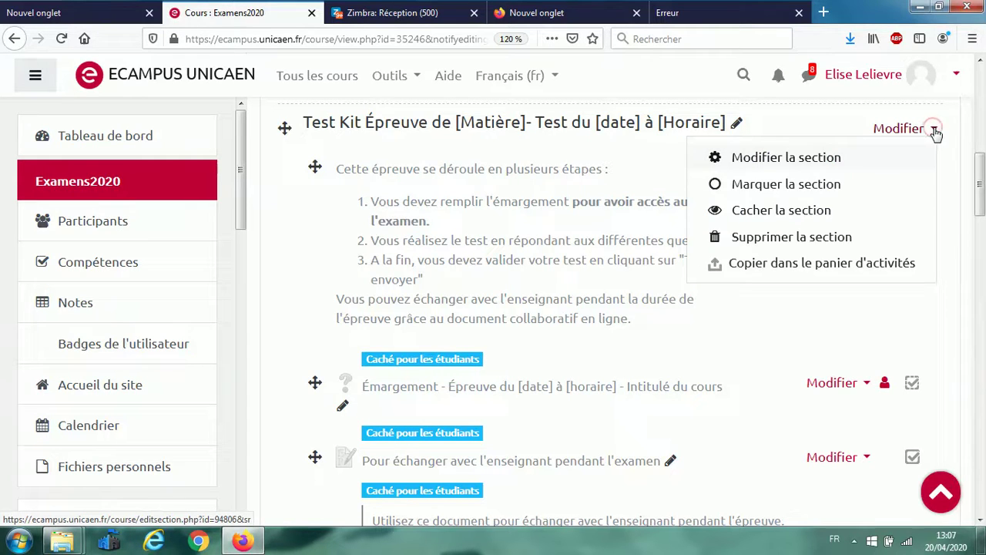
left_click(761, 265)
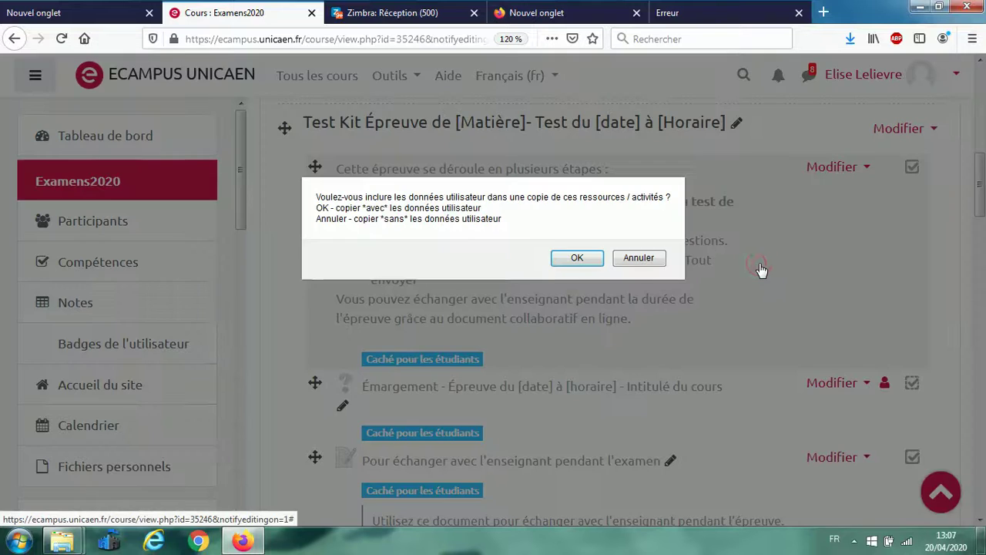
left_click(586, 261)
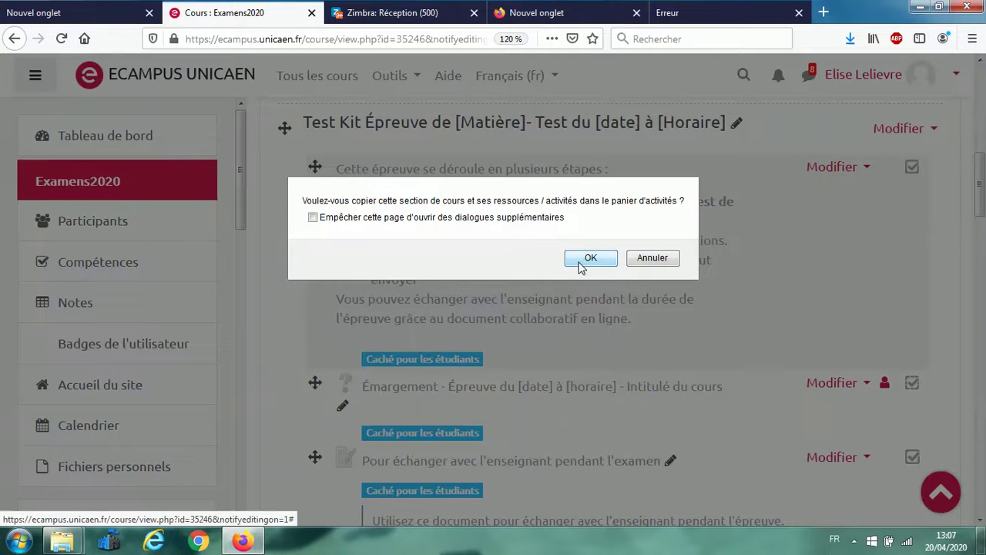
left_click(581, 262)
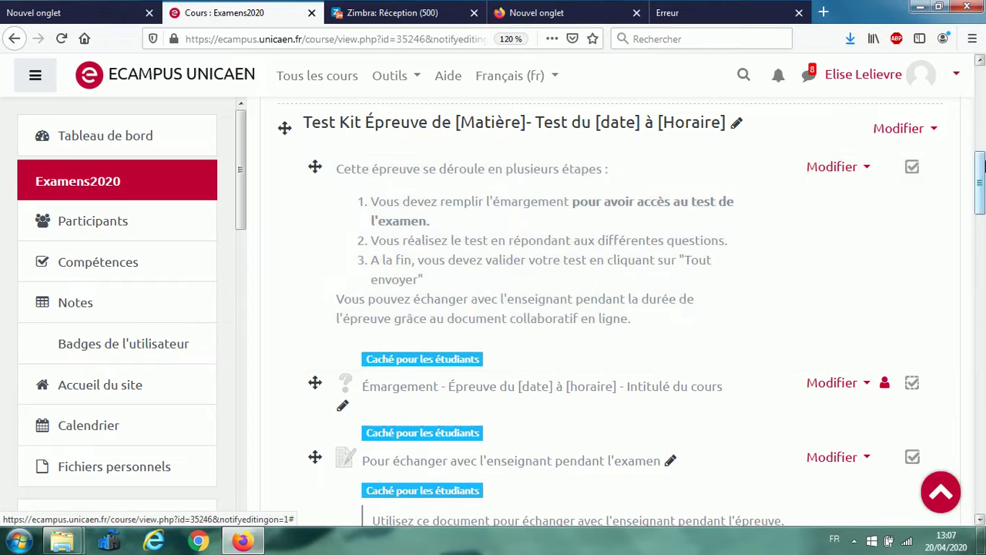
left_click_drag(981, 175, 981, 427)
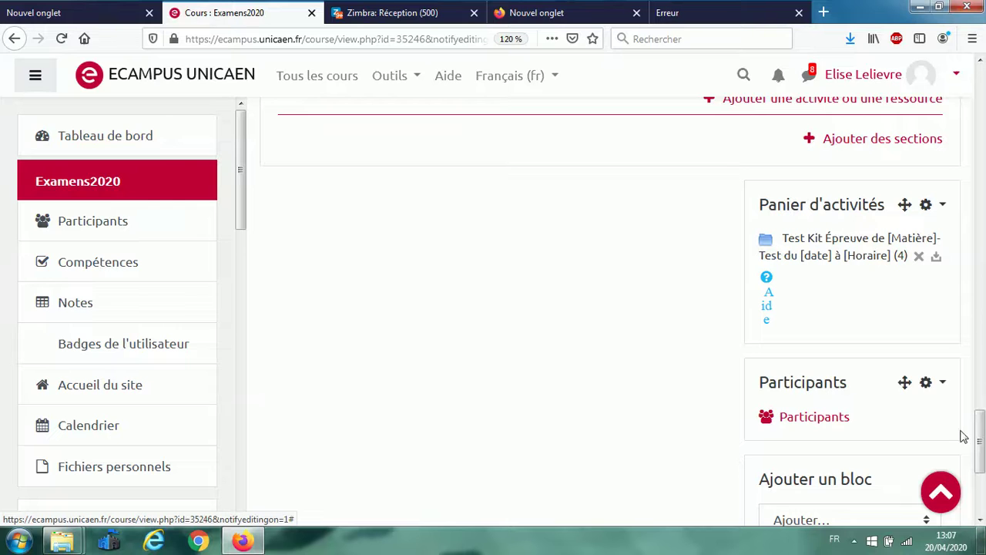
Return to the dashboard and open the course "(NGB3M231) M23E01 Approfondissement en systèmatique" in edit mode.
left_click_drag(980, 422, 980, 76)
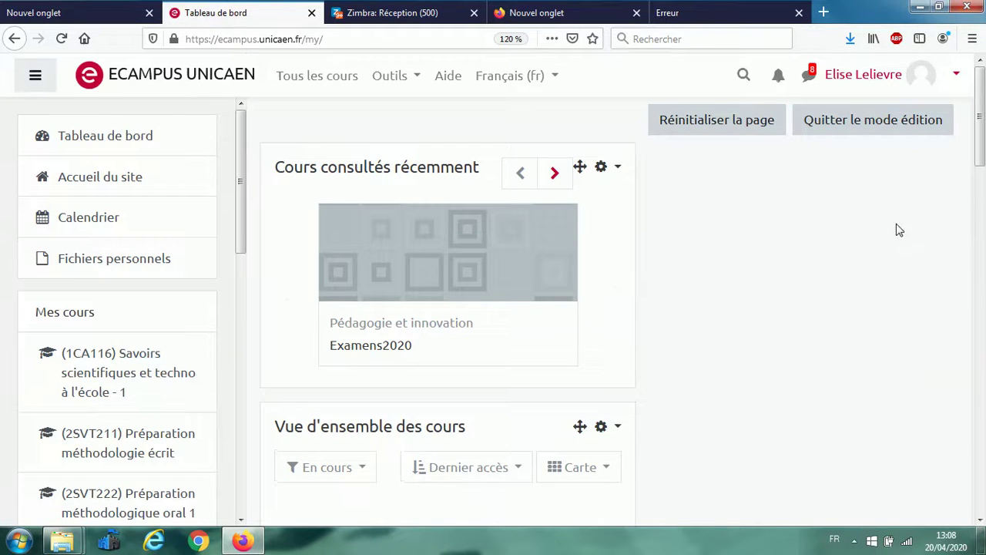
scroll(698, 176, "down", 10)
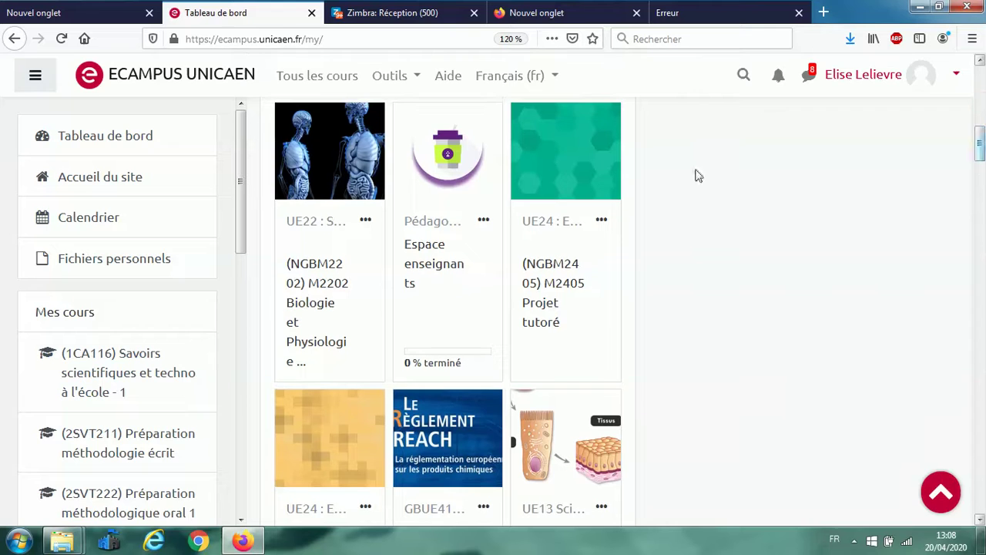
left_click_drag(981, 142, 980, 113)
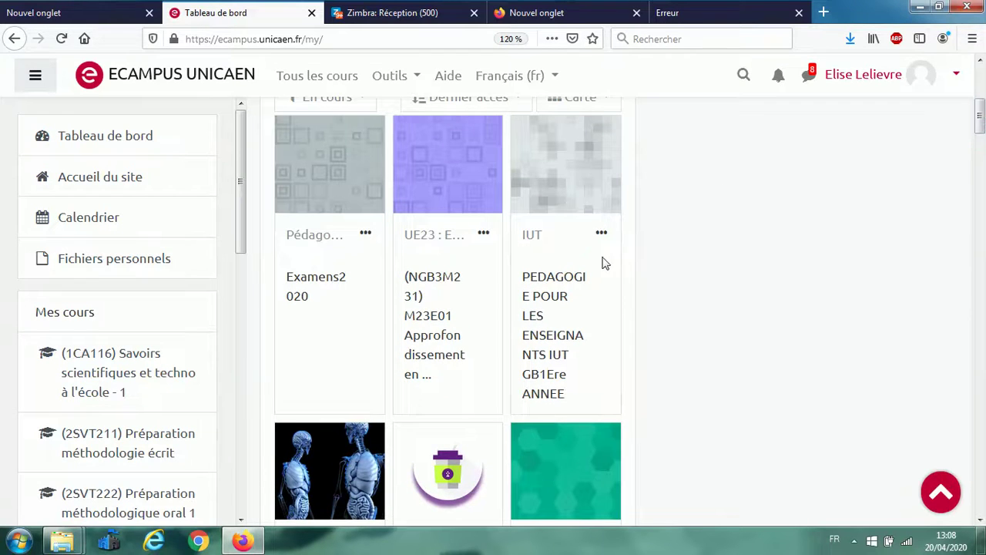
left_click(427, 325)
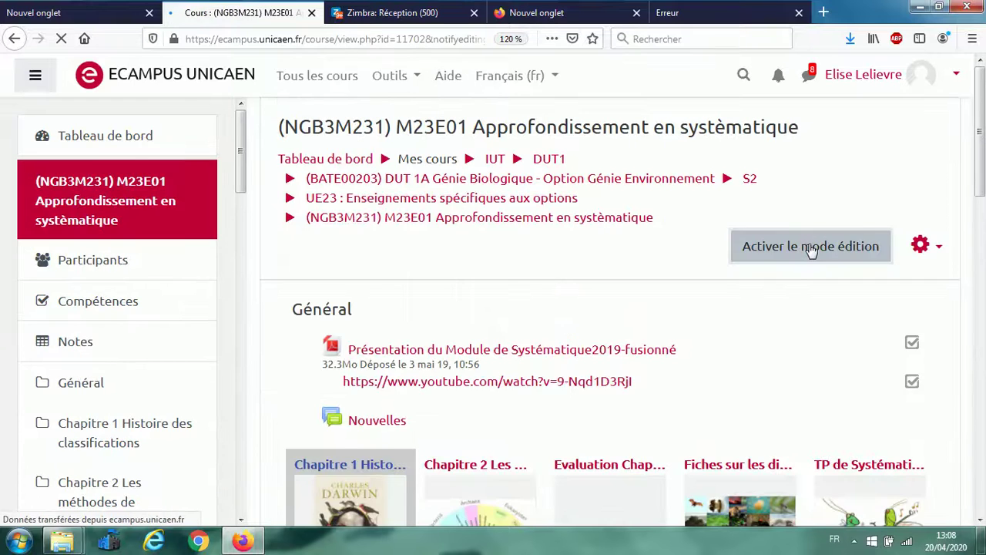
left_click(811, 250)
Check which blocks can be added to the systematics course.
left_click_drag(980, 96, 980, 497)
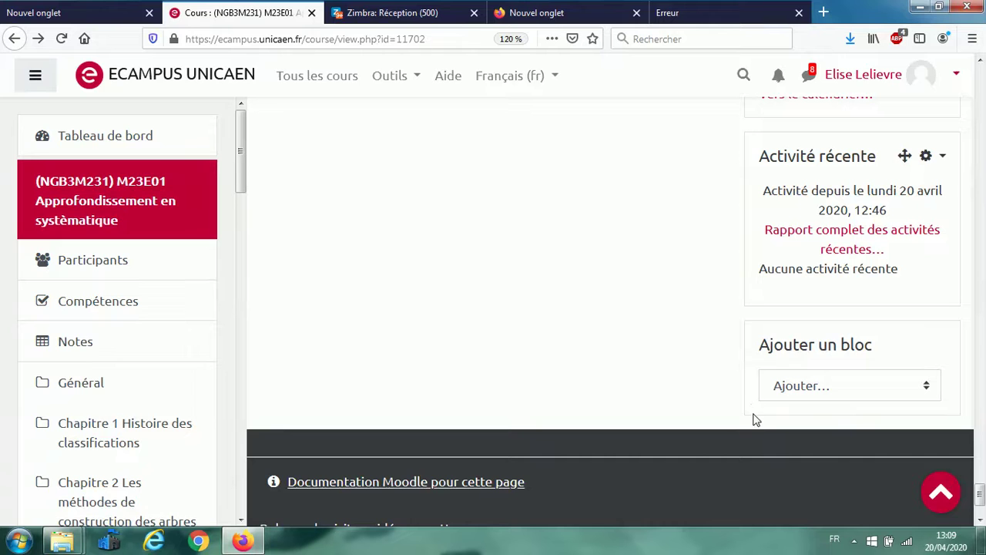
left_click(927, 386)
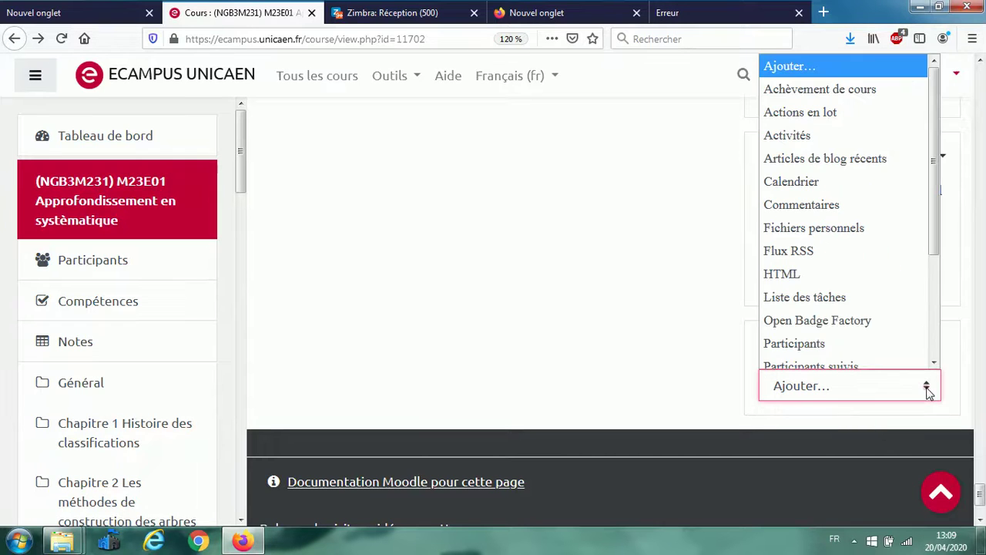
scroll(935, 198, "down", 3)
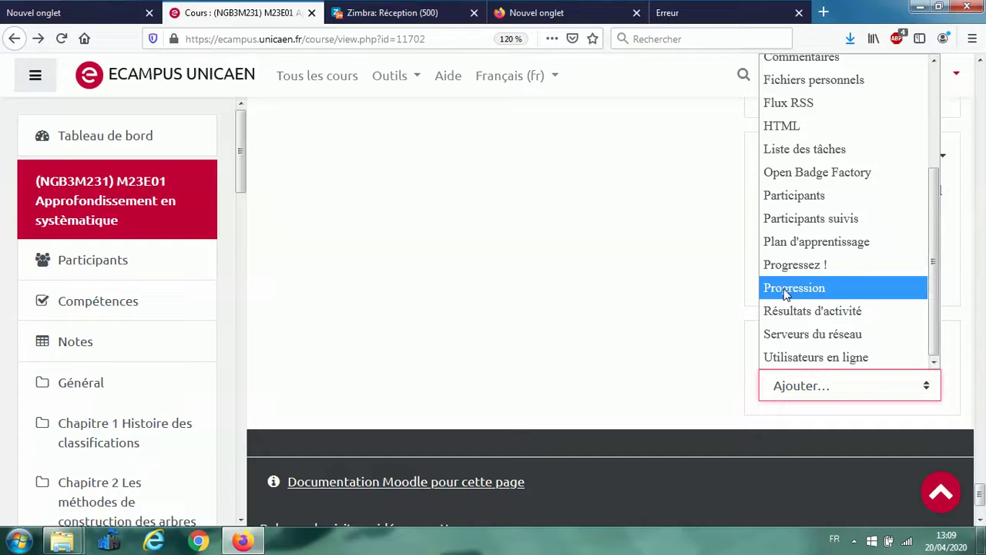
left_click(690, 377)
Paste the test kit from the Panier d'activités into the "Devoir Final à rendre" section, keeping the current section title, and review the pasted activities.
left_click_drag(981, 504, 980, 443)
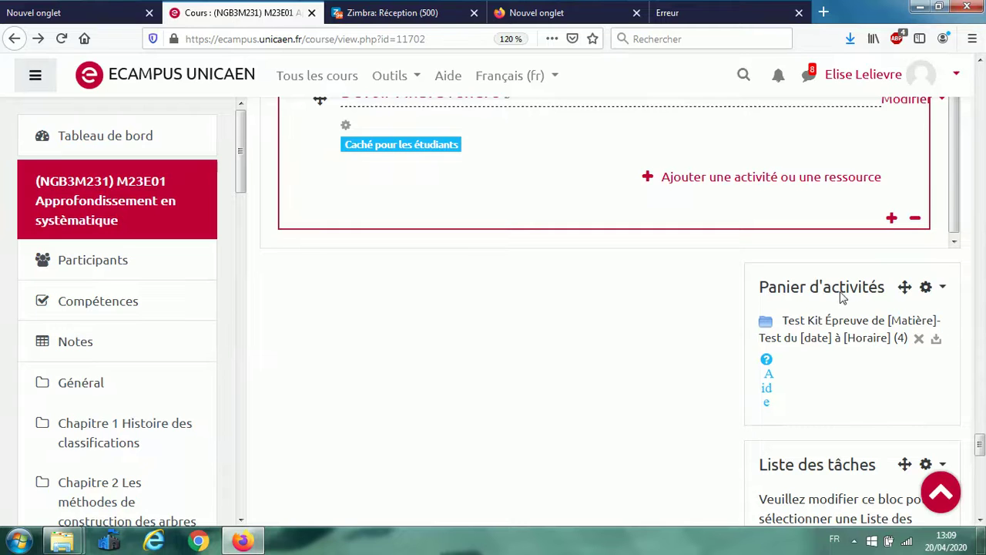
left_click(937, 341)
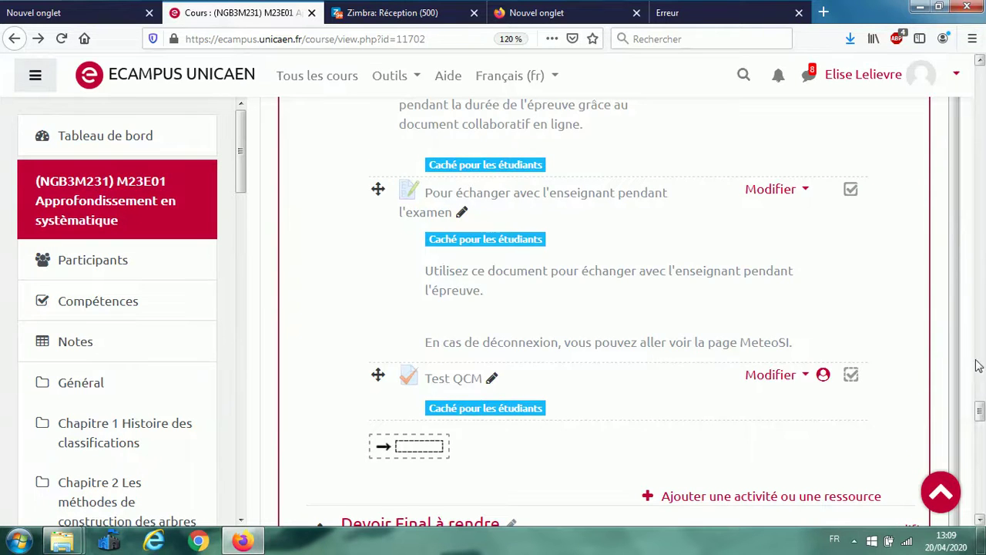
mouse_move(979, 410)
left_mouse_down()
mouse_move(980, 378)
mouse_move(980, 497)
mouse_move(980, 419)
left_mouse_up()
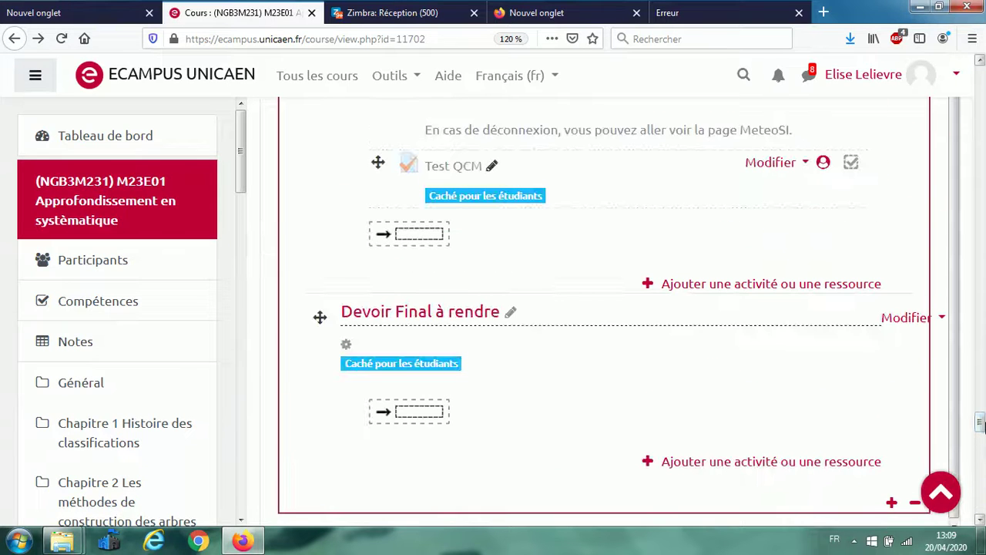
left_click(419, 414)
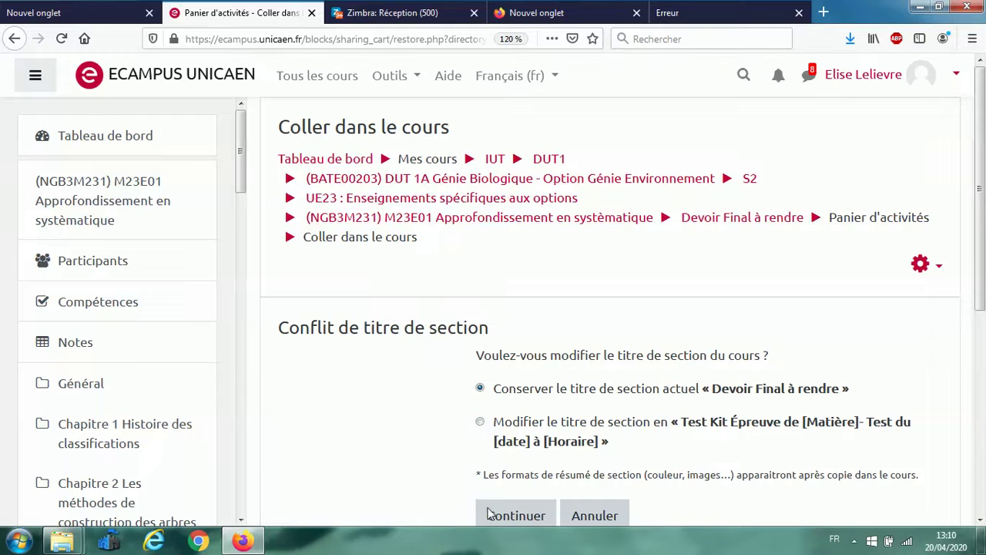
left_click(501, 516)
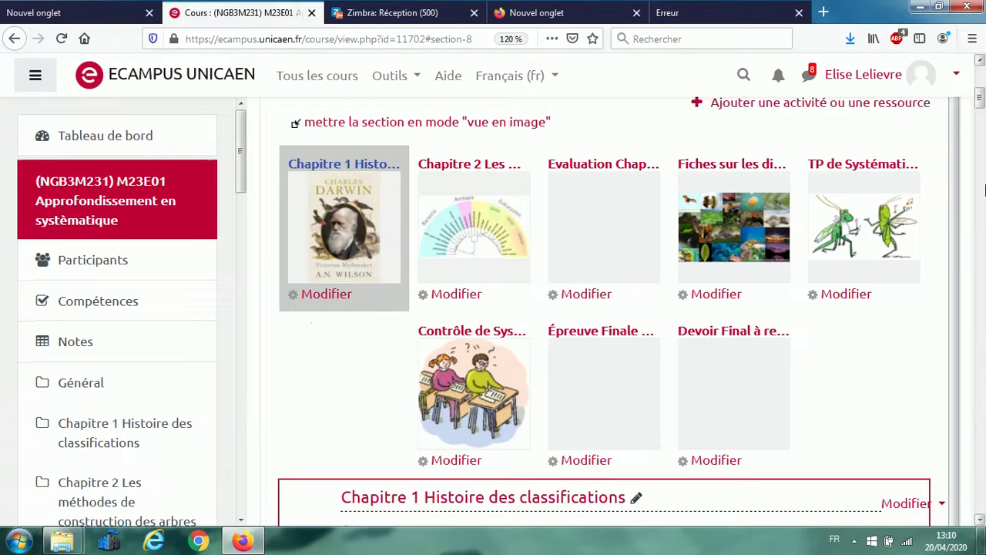
left_click_drag(980, 101, 980, 420)
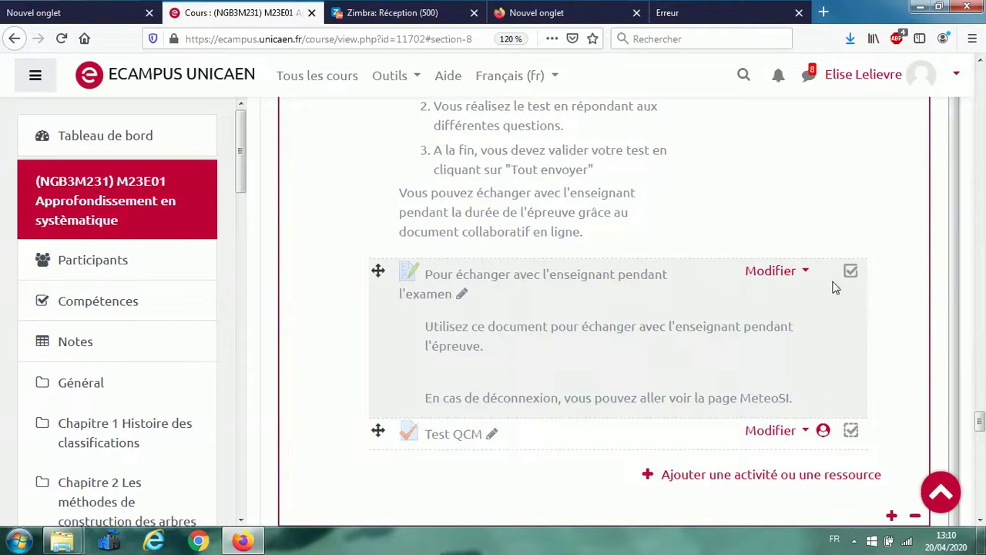
left_click_drag(979, 406, 979, 404)
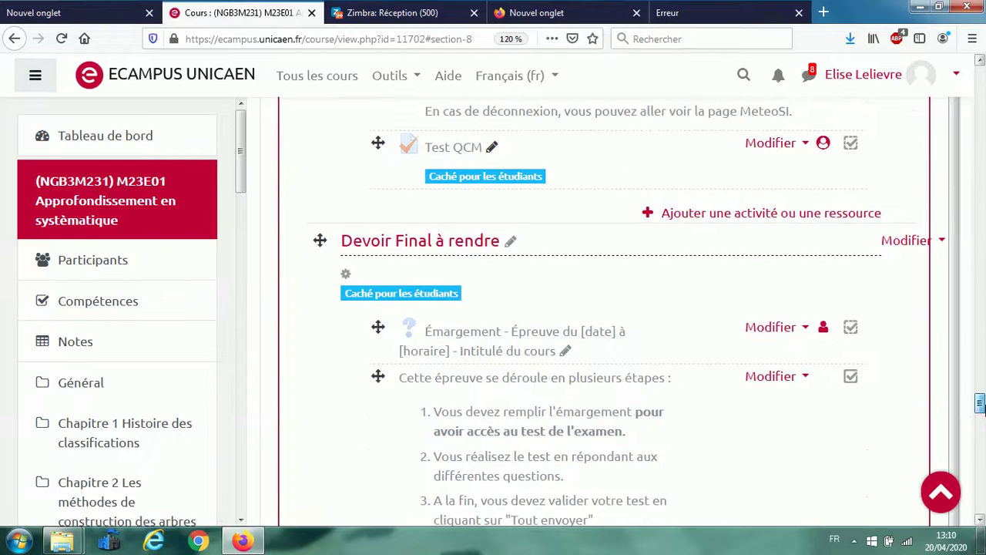